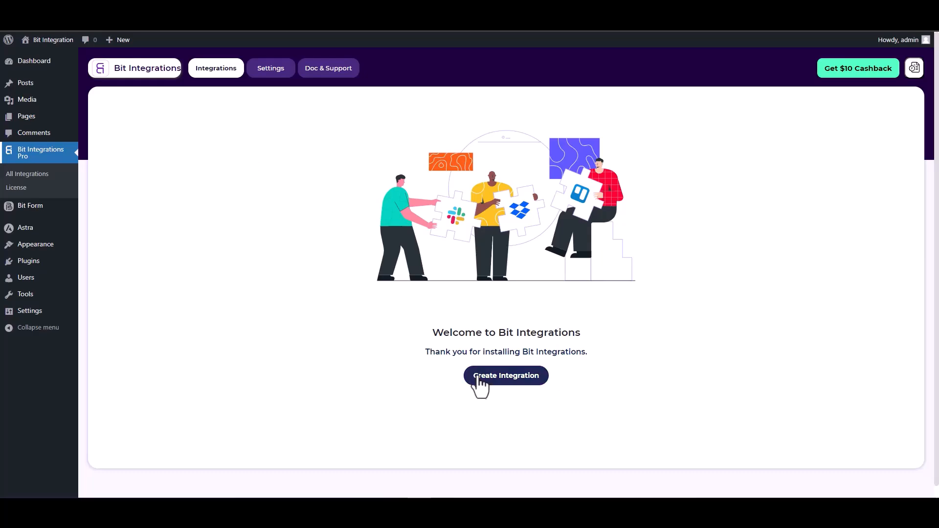
# Pick SiteOrigin Widgets as the trigger via a 'sit' search and start fetching a sample submission.
pyautogui.click(345, 126)
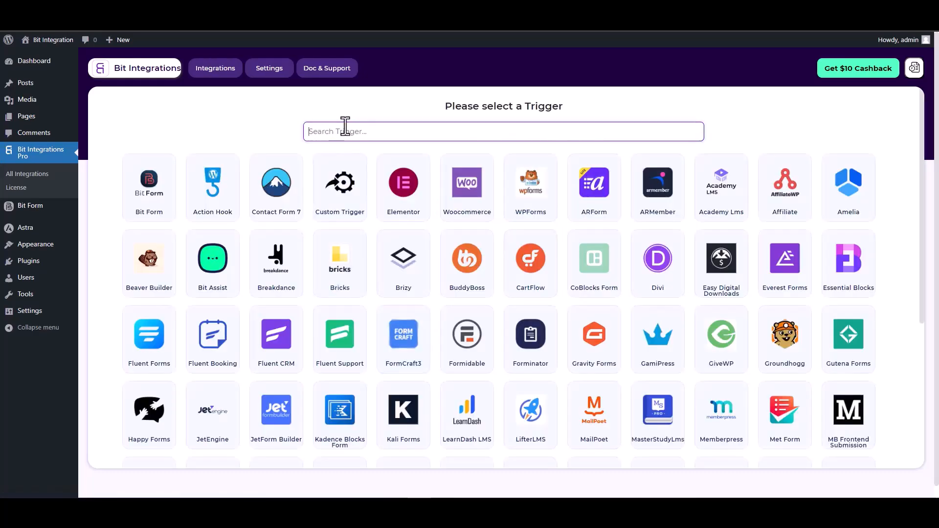
pyautogui.write('site')
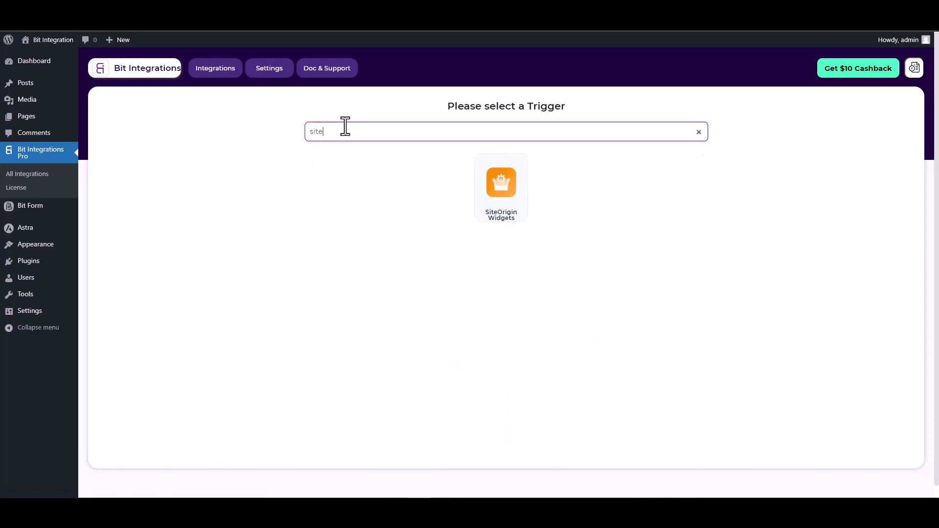
pyautogui.click(503, 189)
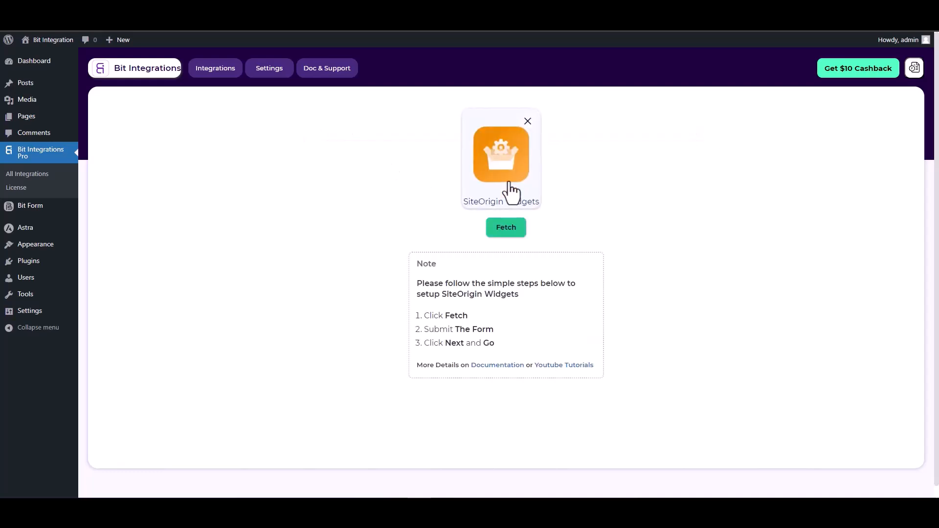
pyautogui.click(506, 228)
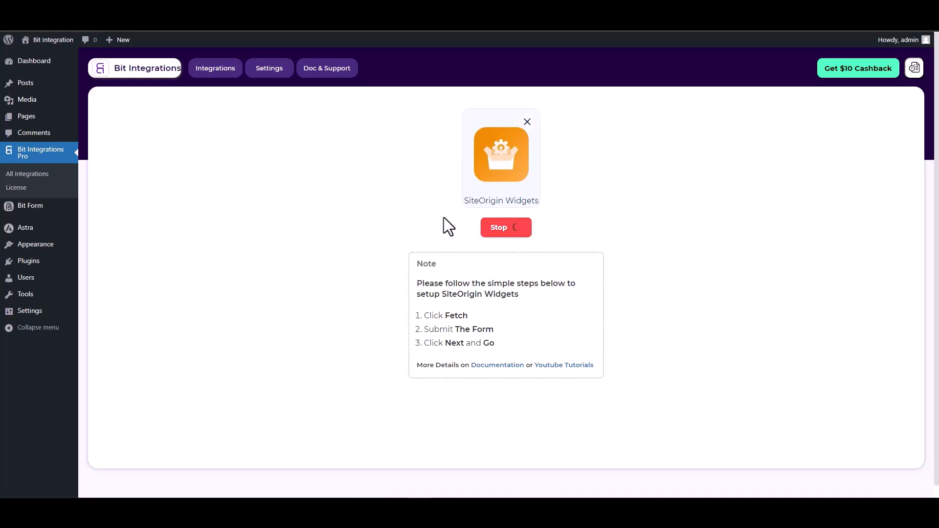
pyautogui.hotkey('ctrl', 'Tab')
# Fill the contact form with test first and last names, a sample e-mail and phone number, and submit it.
pyautogui.click(228, 261)
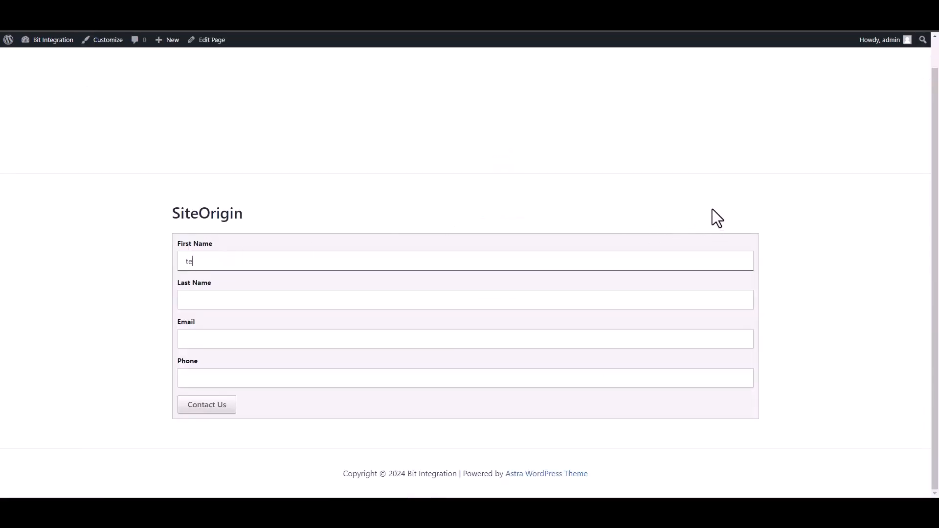
pyautogui.click(716, 297)
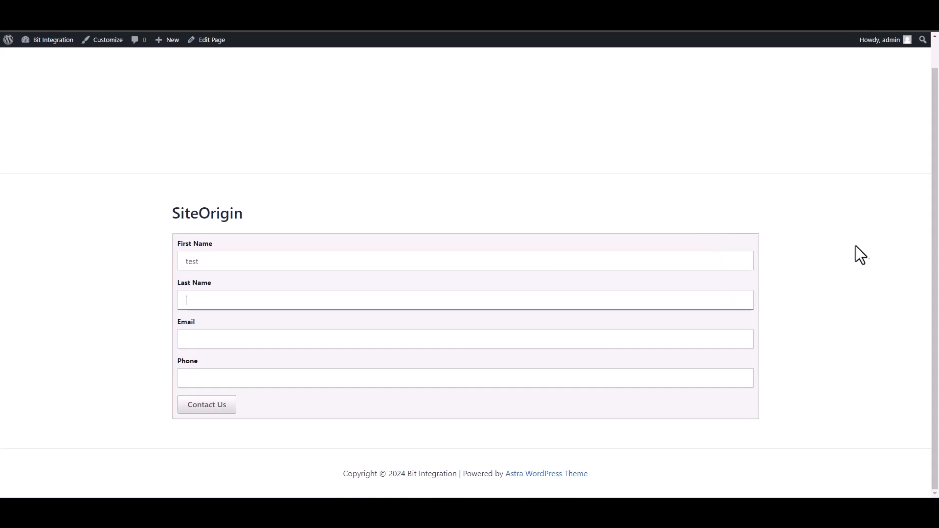
pyautogui.write('test1')
pyautogui.press('Tab')
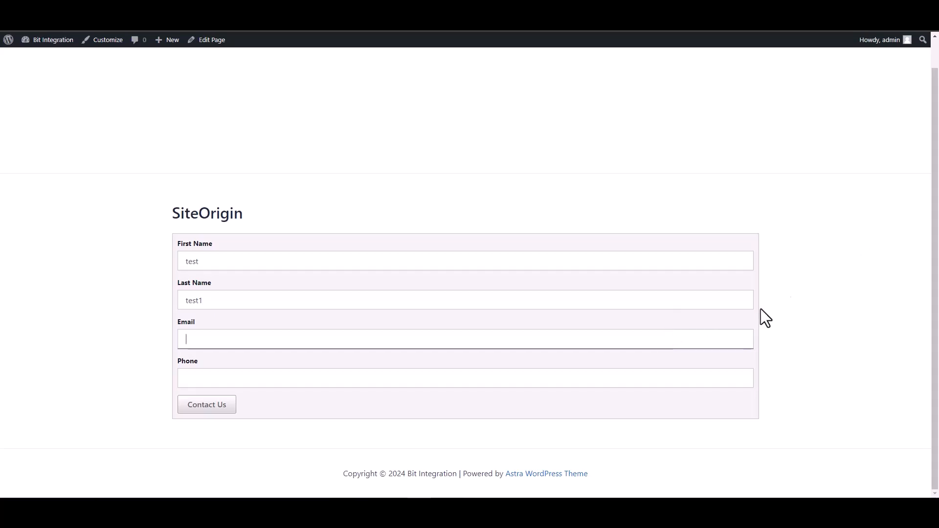
pyautogui.write('test@test')
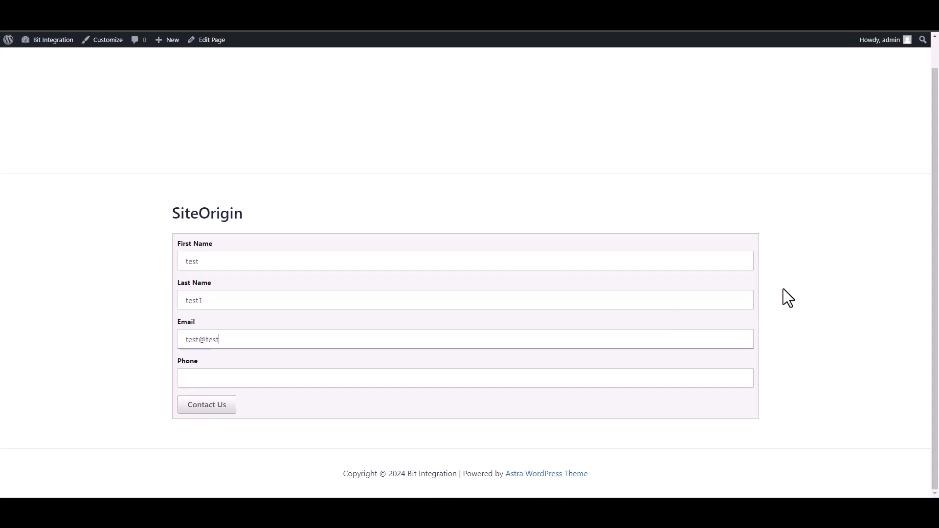
pyautogui.write('.com')
pyautogui.click(700, 386)
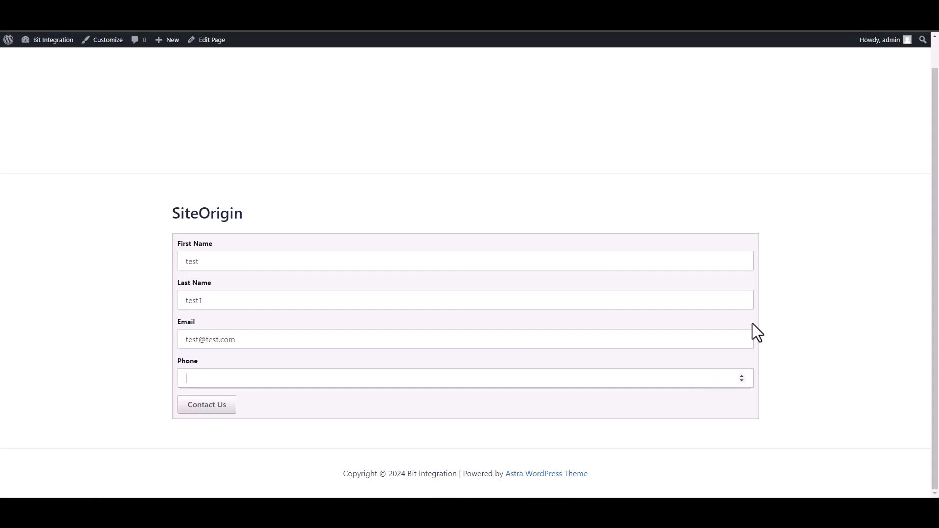
pyautogui.write('12345678')
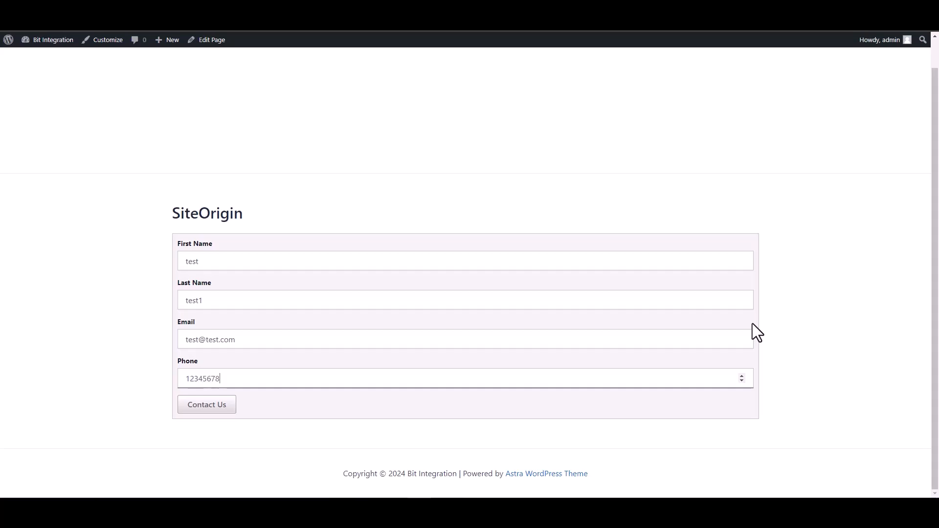
pyautogui.click(219, 407)
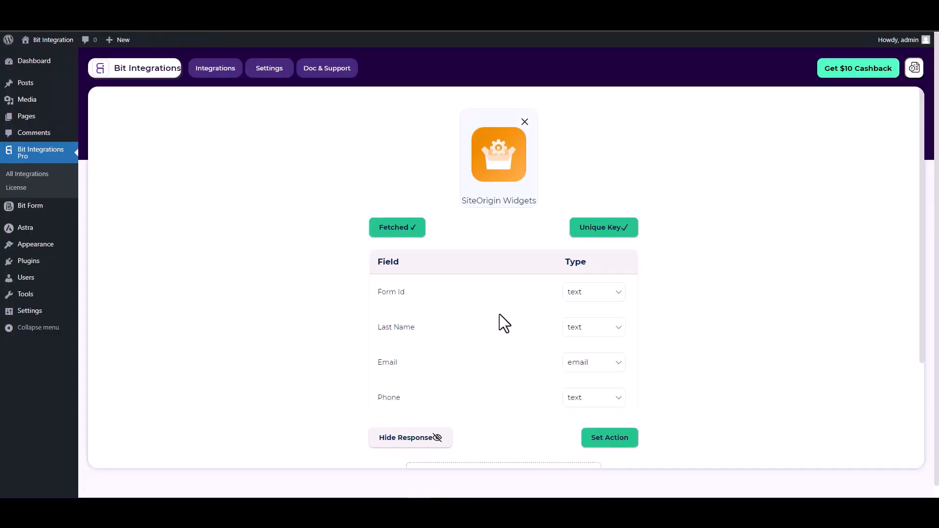
# Search 'perf' among the actions and choose PerfexCRM as the action app.
pyautogui.scroll(-2, 566, 332)
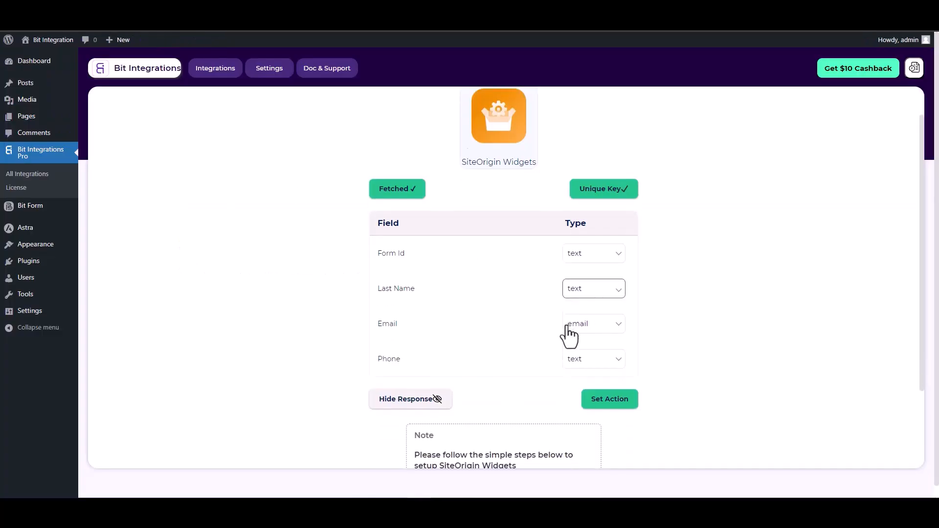
pyautogui.scroll(1, 560, 283)
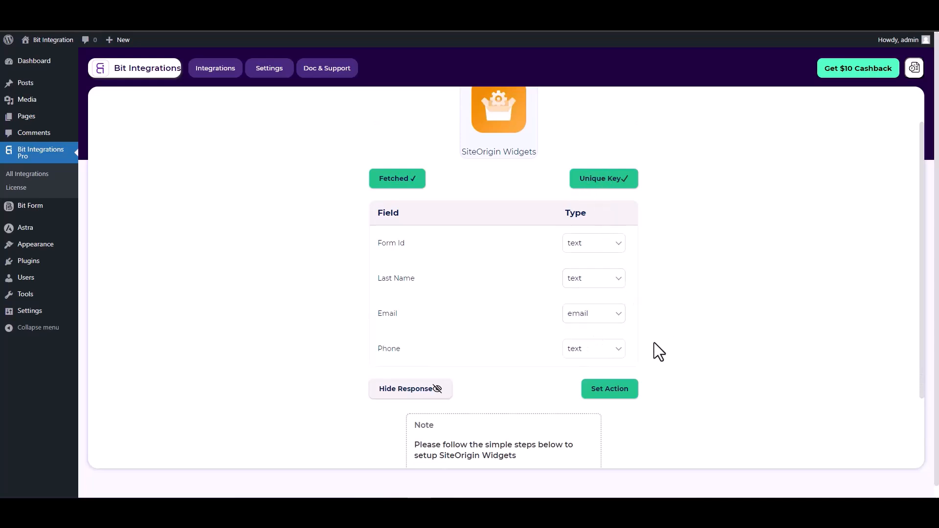
pyautogui.click(609, 388)
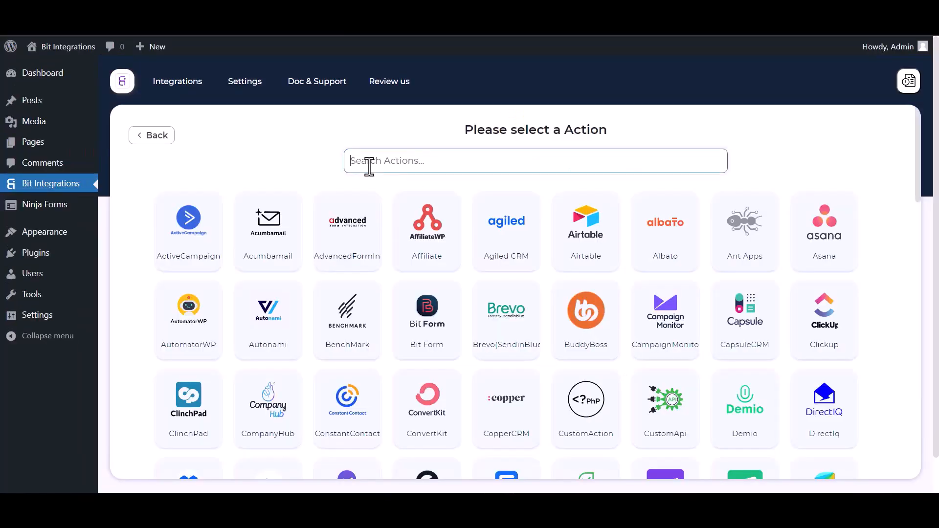
pyautogui.write('perf')
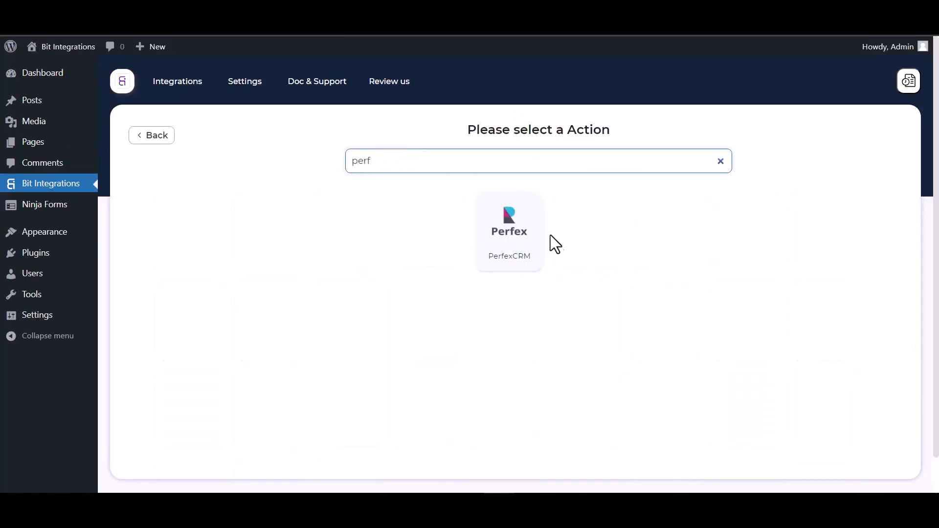
pyautogui.click(511, 260)
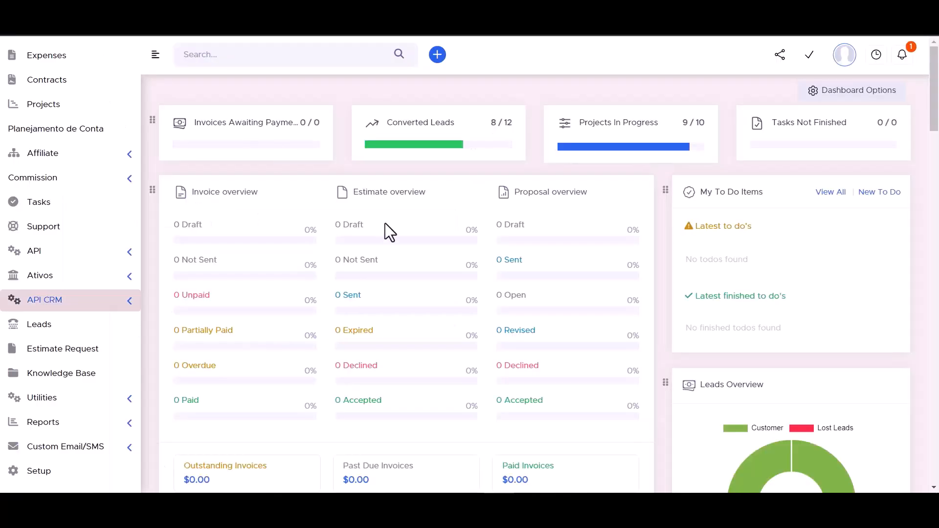
# Open API CRM Manager in Perfex and copy the site's API URL.
pyautogui.click(129, 299)
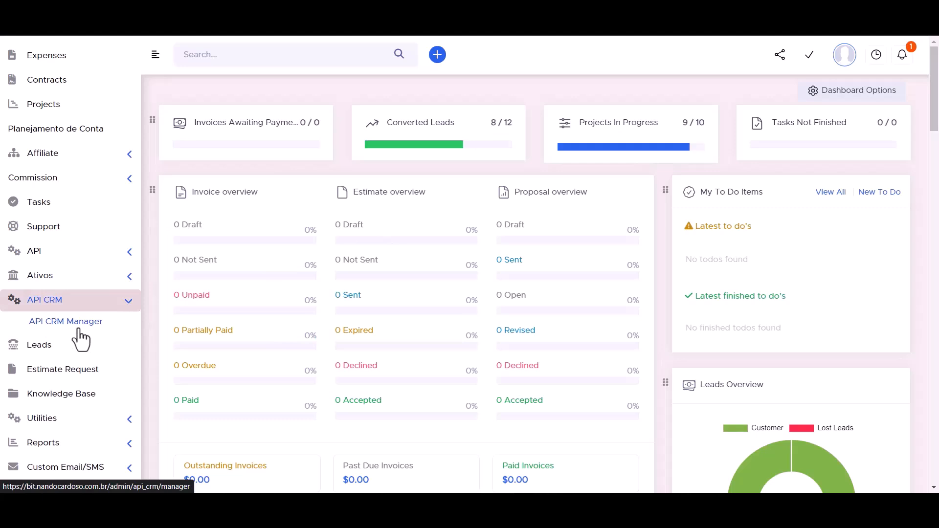
pyautogui.click(75, 328)
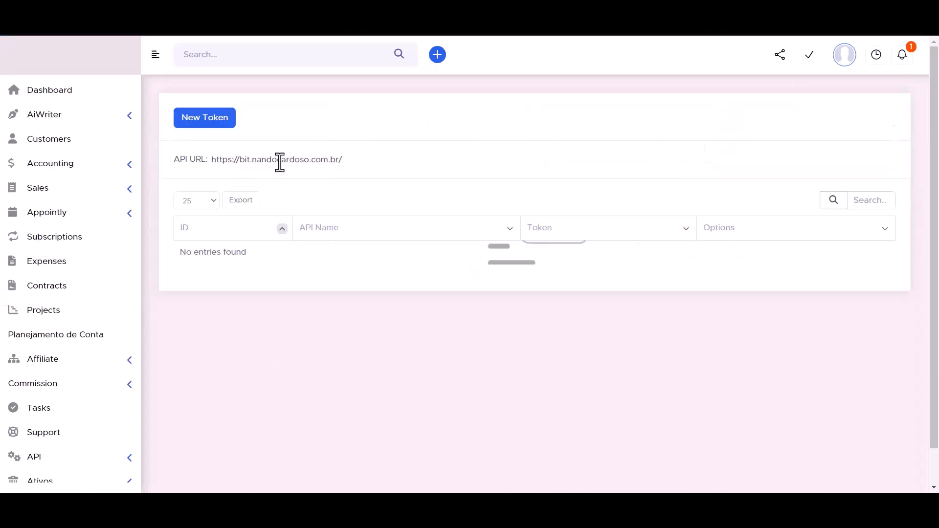
pyautogui.doubleClick(254, 162)
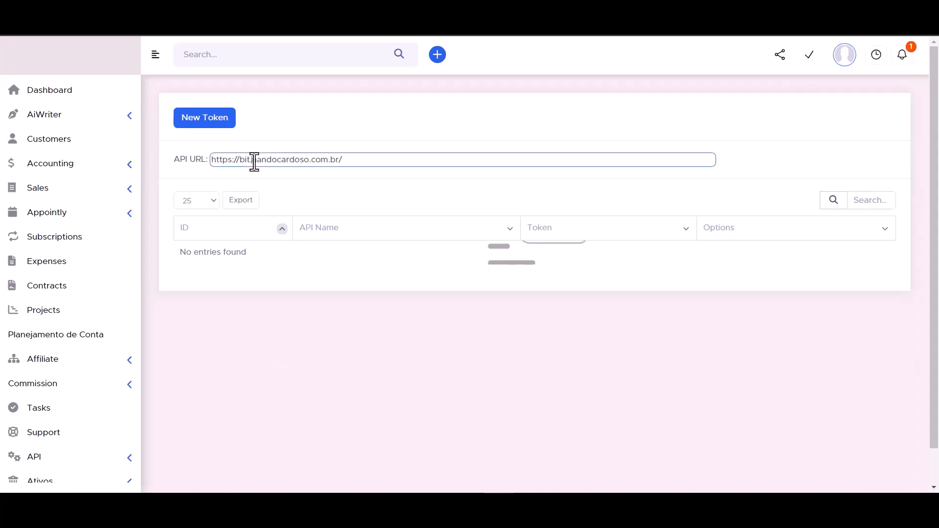
pyautogui.tripleClick(254, 162)
pyautogui.hotkey('ctrl', 'c')
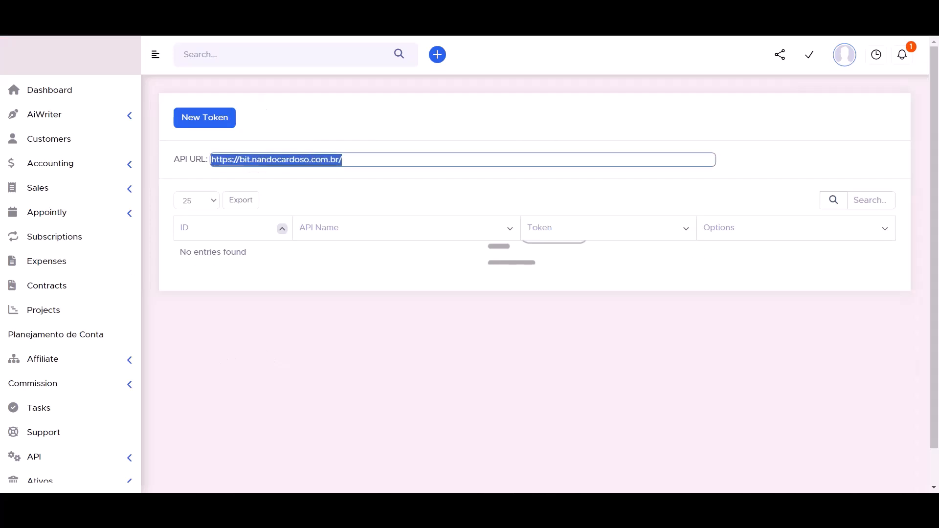
# Paste the copied URL into PerfexCRM's Access API URL field in Bit Integrations.
pyautogui.hotkey('ctrl', 'Tab')
pyautogui.click(199, 277)
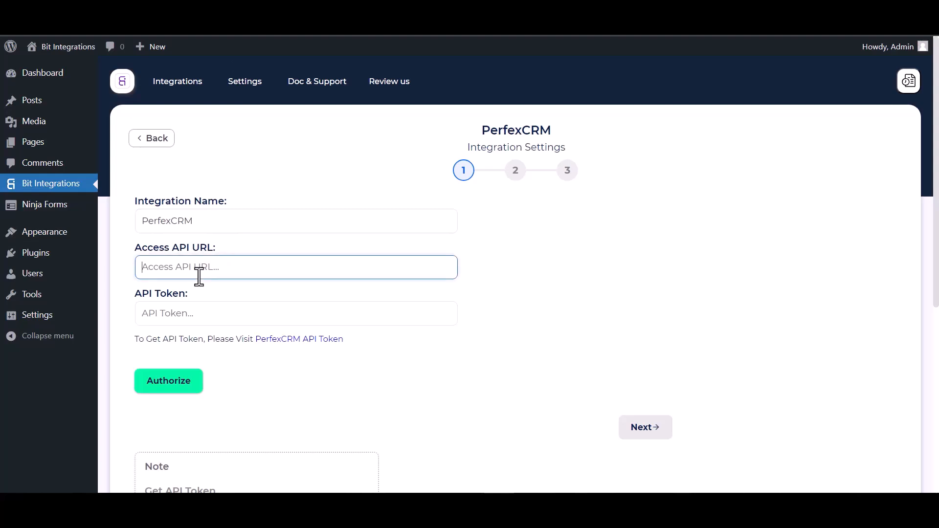
pyautogui.hotkey('ctrl', 'v')
pyautogui.hotkey('ctrl', 'Tab')
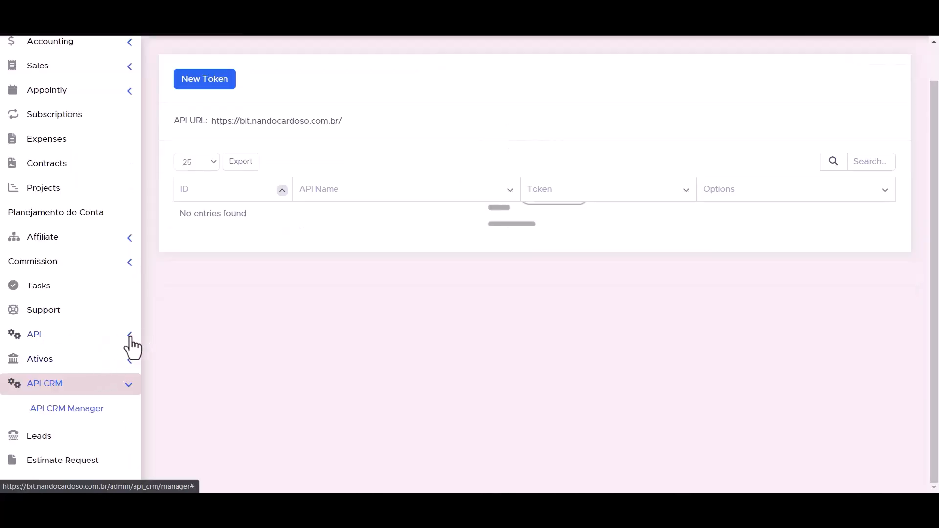
# In API Management, start a new token and name it Bit Integrations.
pyautogui.click(128, 342)
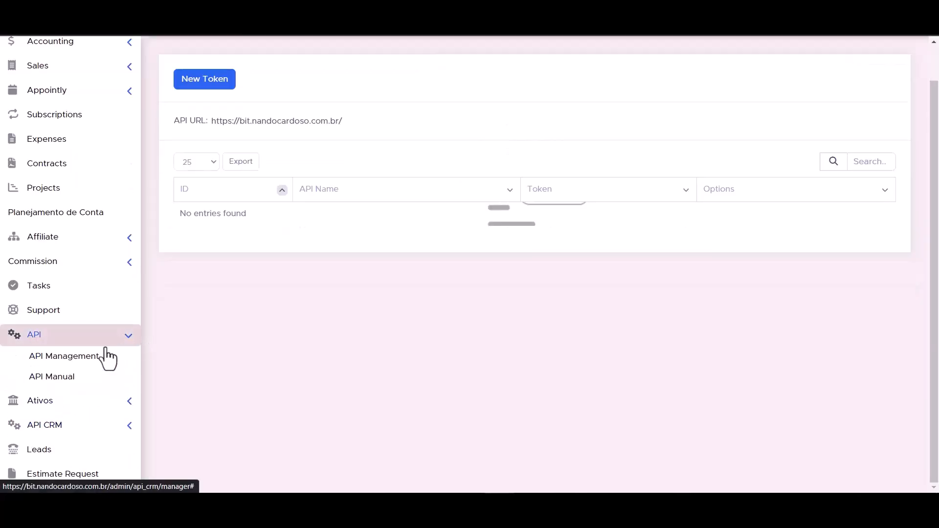
pyautogui.click(76, 362)
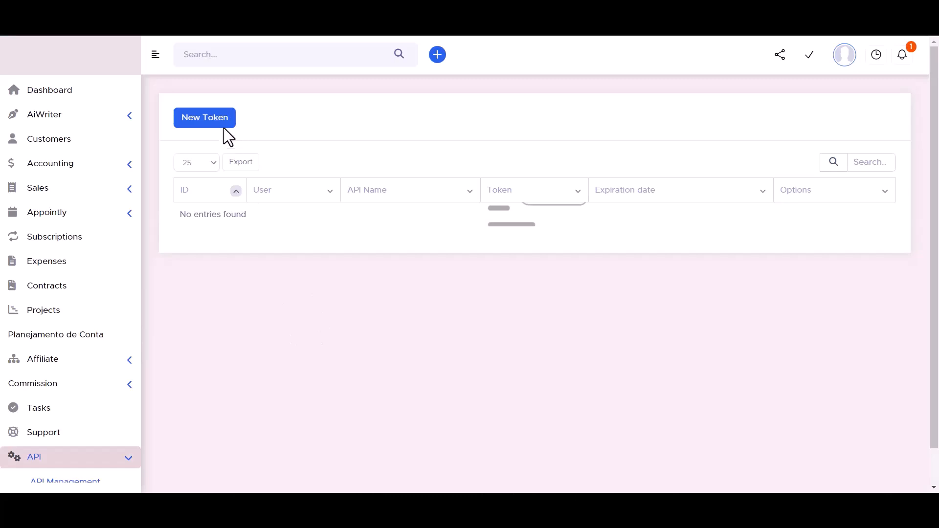
pyautogui.click(205, 122)
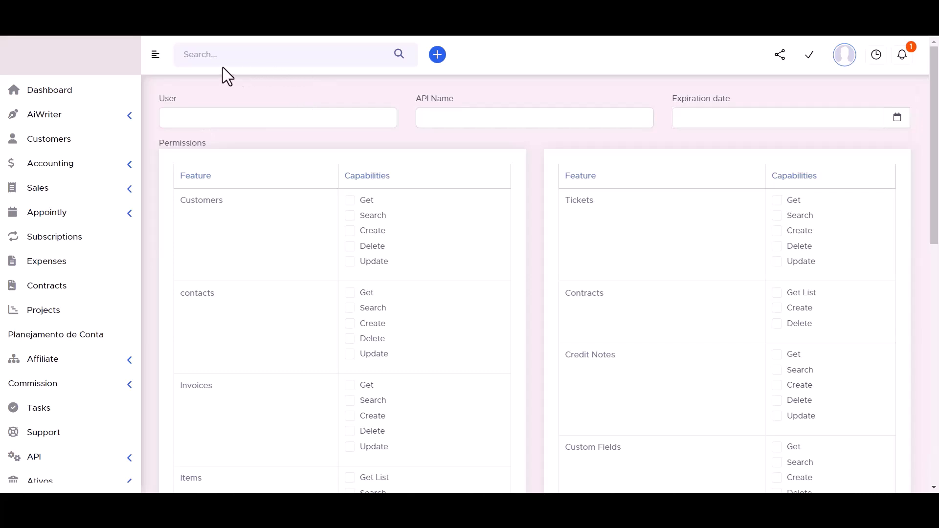
pyautogui.click(447, 117)
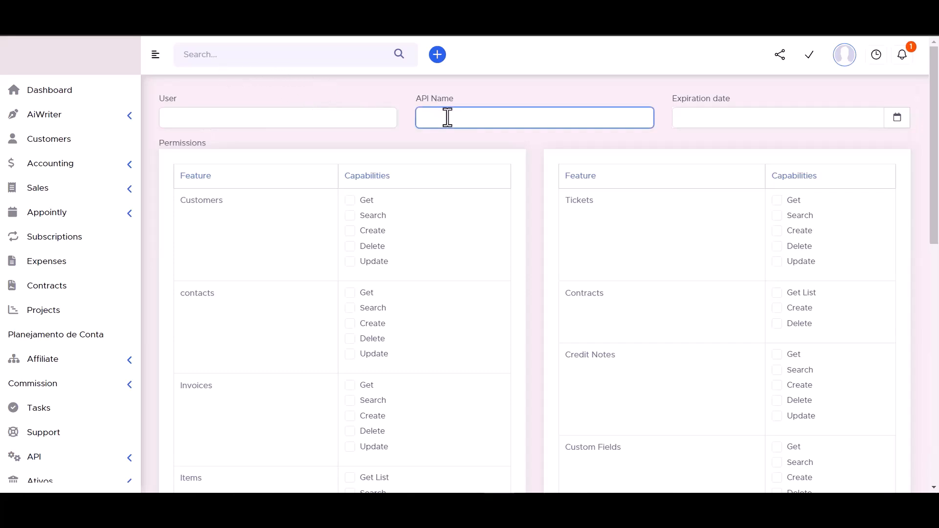
pyautogui.write('Bit Integrations')
# Set the token's expiration date to 30 September 2023.
pyautogui.click(897, 119)
pyautogui.click(830, 259)
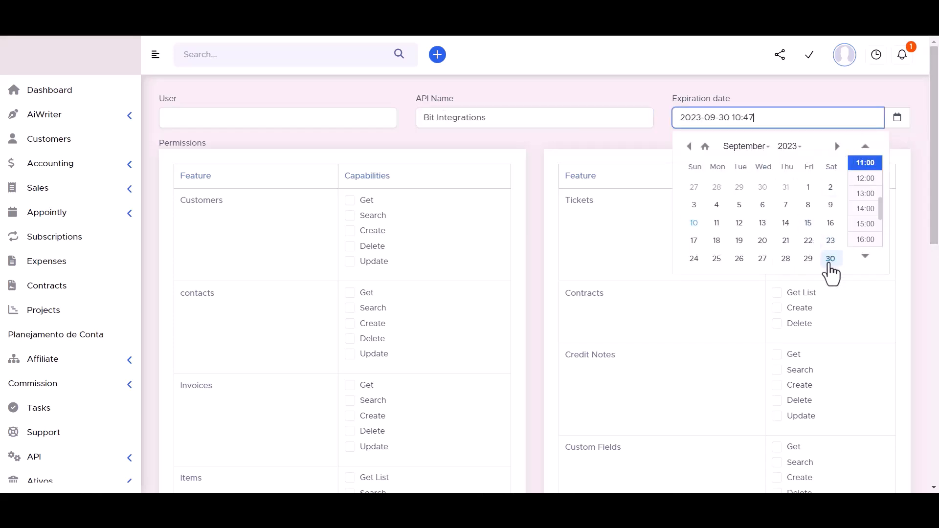
pyautogui.click(790, 146)
pyautogui.click(788, 181)
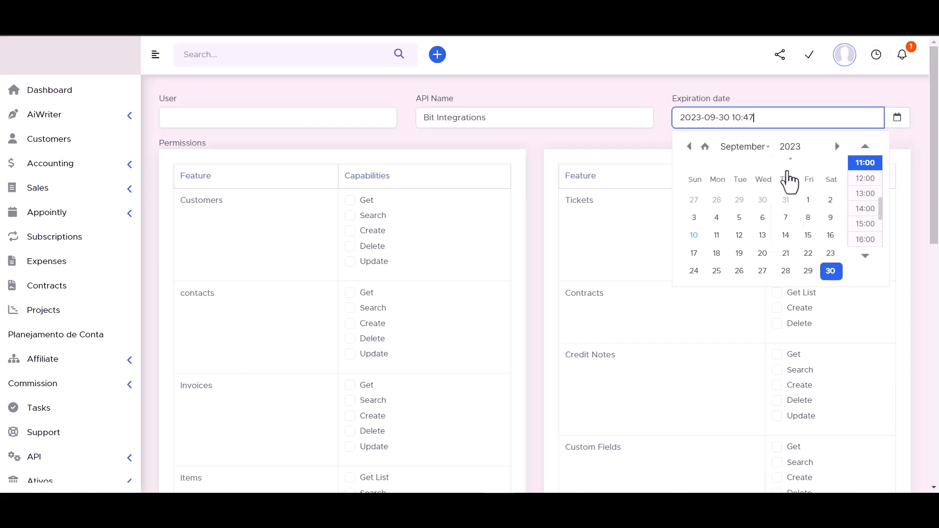
pyautogui.click(690, 104)
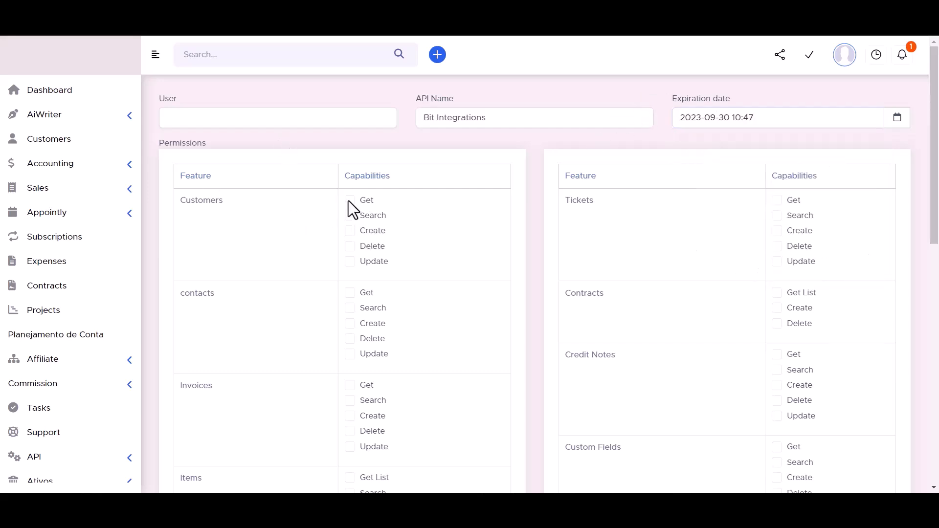
# Grant permissions for Customers, Contracts, Tickets, Contacts, Invoices and Credit Notes.
pyautogui.click(351, 220)
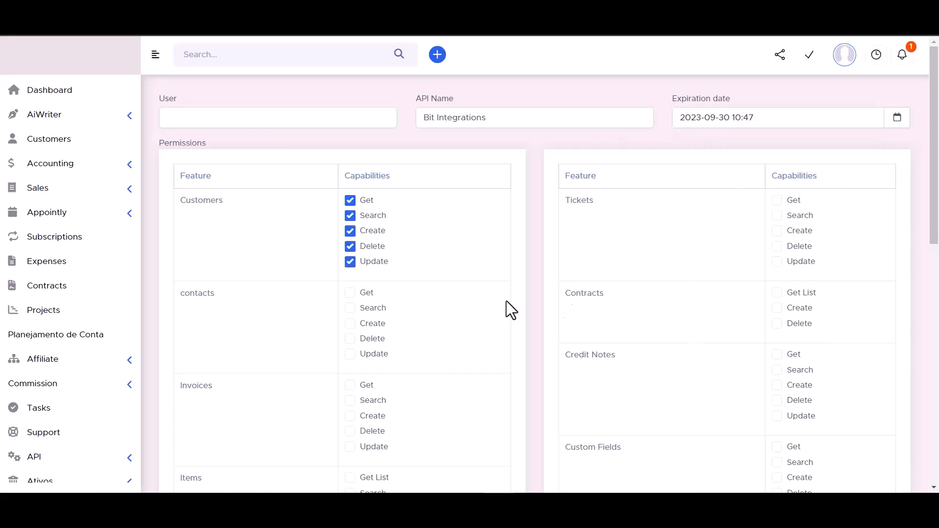
pyautogui.click(776, 295)
pyautogui.click(776, 262)
pyautogui.click(776, 246)
pyautogui.click(777, 230)
pyautogui.click(776, 201)
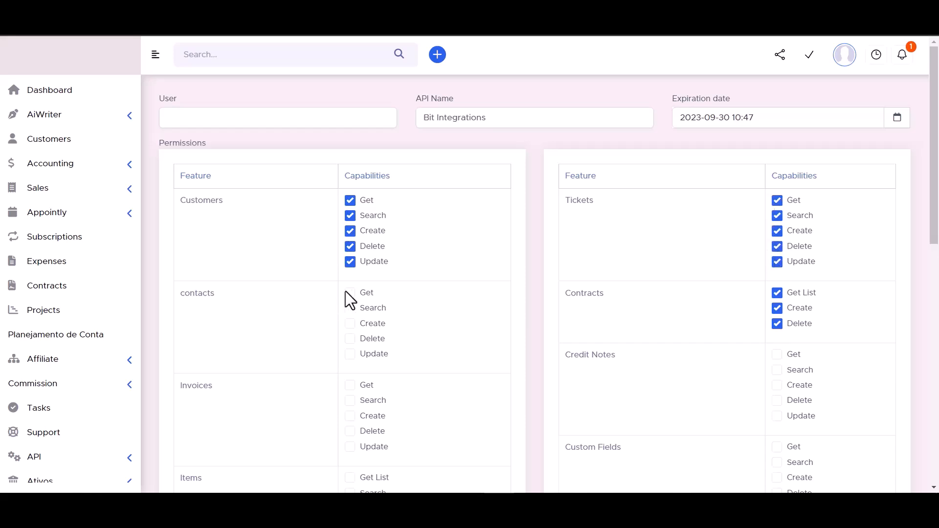
pyautogui.click(350, 308)
pyautogui.click(350, 323)
pyautogui.click(350, 339)
pyautogui.click(351, 353)
pyautogui.scroll(-3, 421, 272)
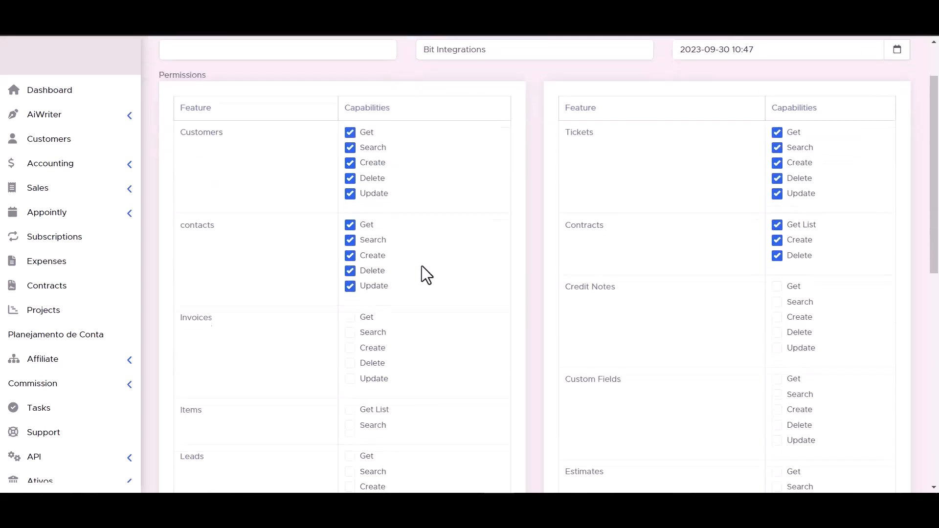
pyautogui.click(351, 294)
pyautogui.click(351, 309)
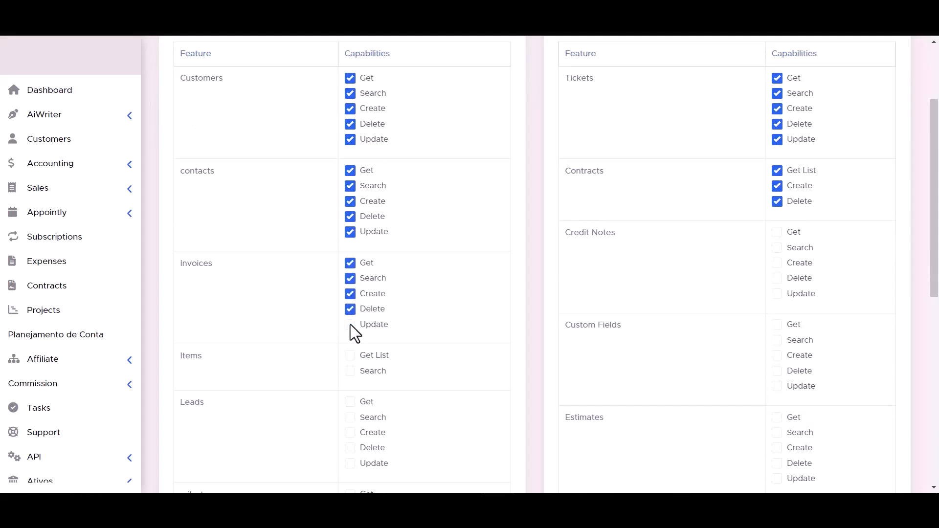
pyautogui.click(777, 294)
pyautogui.click(777, 278)
pyautogui.click(776, 263)
pyautogui.click(776, 247)
pyautogui.click(777, 232)
pyautogui.scroll(-2, 414, 295)
pyautogui.scroll(-1, 414, 296)
# Grant permissions for Items, Custom Fields, Leads and Estimates.
pyautogui.click(350, 234)
pyautogui.click(777, 264)
pyautogui.click(777, 202)
pyautogui.click(777, 218)
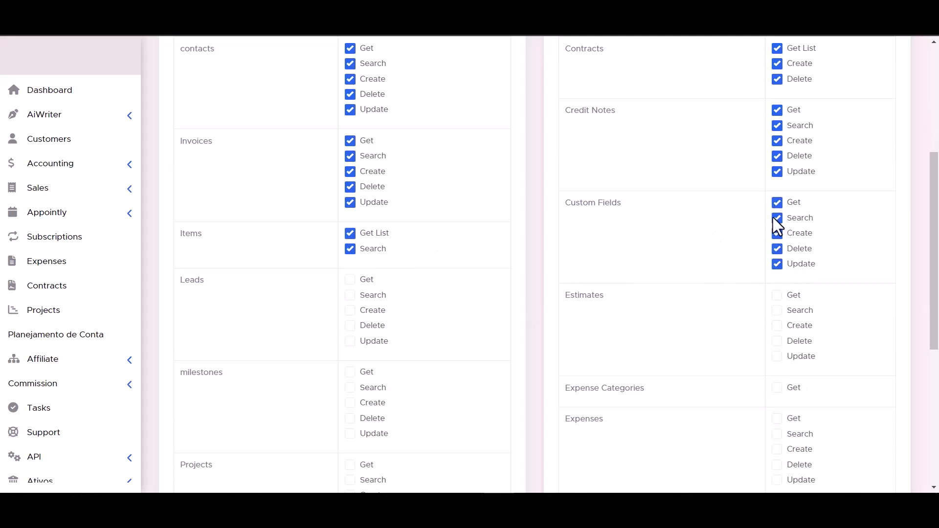
pyautogui.click(350, 310)
pyautogui.click(351, 326)
pyautogui.click(350, 341)
pyautogui.click(777, 310)
pyautogui.click(777, 326)
pyautogui.click(777, 341)
pyautogui.click(777, 357)
pyautogui.scroll(-2, 779, 329)
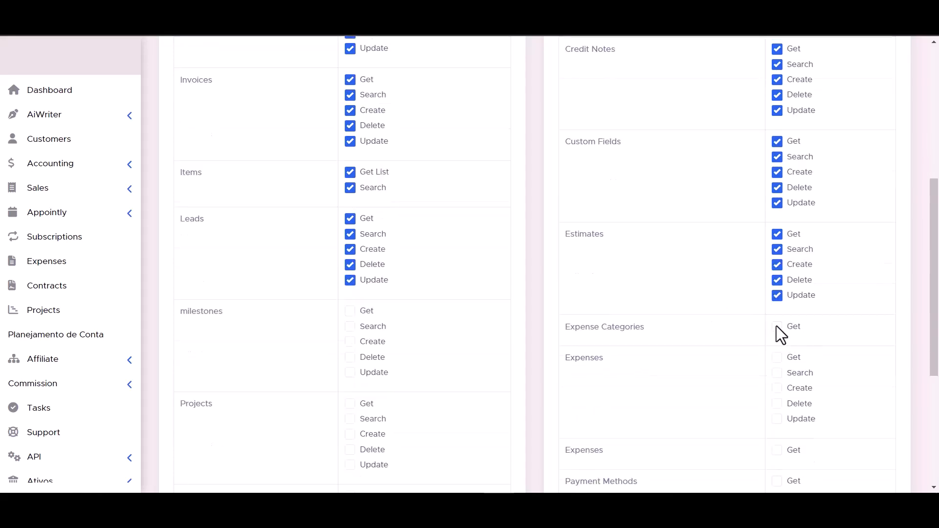
pyautogui.scroll(-2, 353, 318)
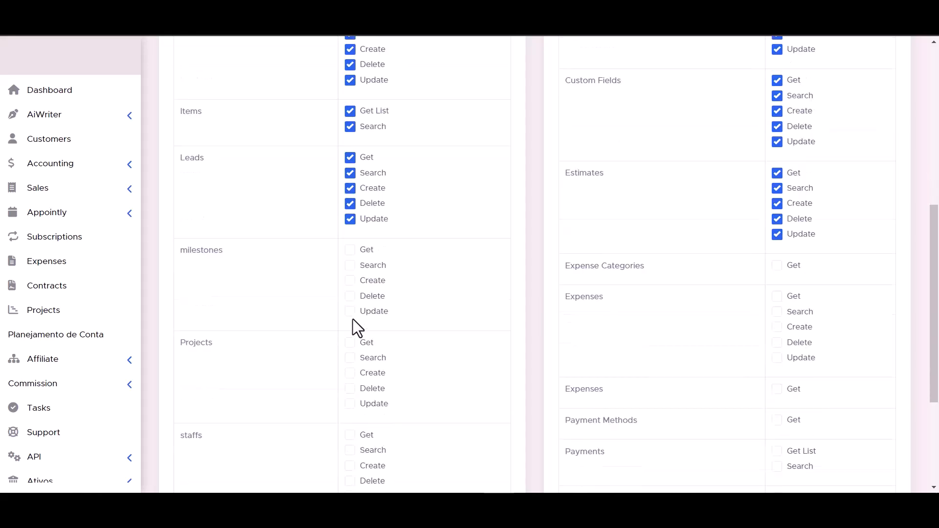
pyautogui.scroll(-2, 682, 223)
pyautogui.scroll(-3, 441, 268)
pyautogui.scroll(1, 441, 268)
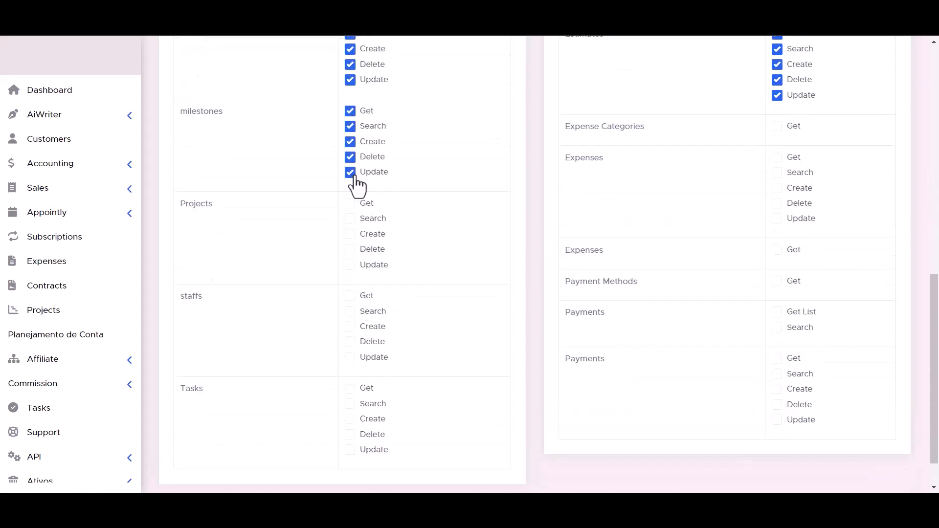
# Grant Projects, Expenses, Payments and Tasks permissions, then save the token.
pyautogui.click(356, 236)
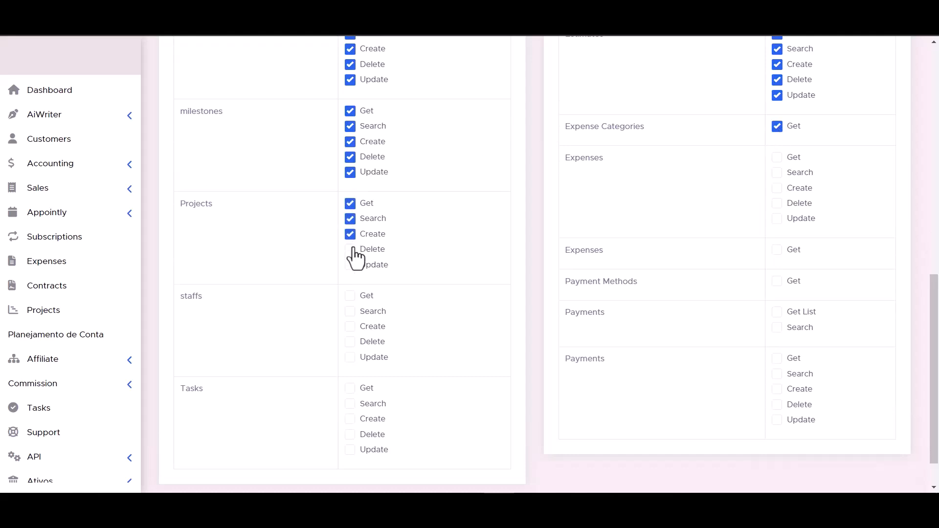
pyautogui.click(777, 157)
pyautogui.click(777, 188)
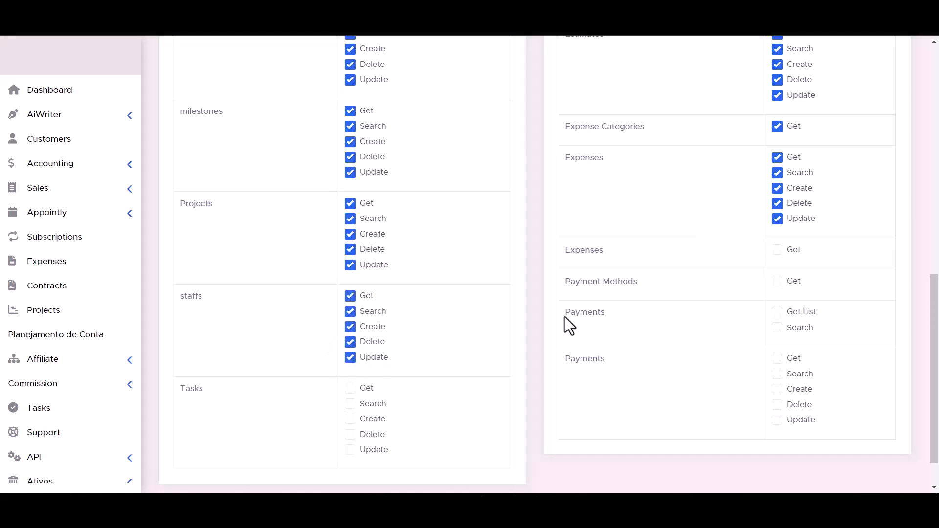
pyautogui.click(777, 250)
pyautogui.click(777, 327)
pyautogui.click(777, 312)
pyautogui.scroll(-1, 538, 320)
pyautogui.click(351, 357)
pyautogui.click(350, 342)
pyautogui.click(778, 374)
pyautogui.click(777, 359)
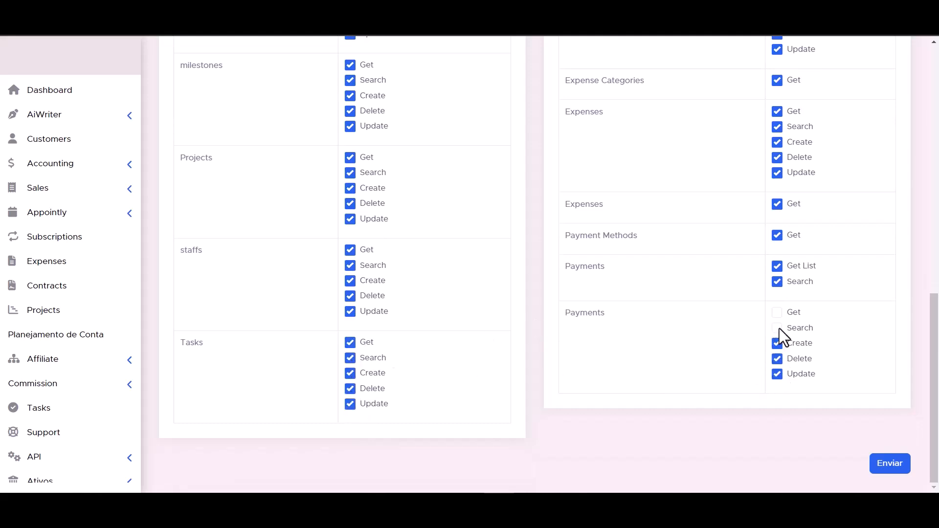
pyautogui.scroll(1, 591, 388)
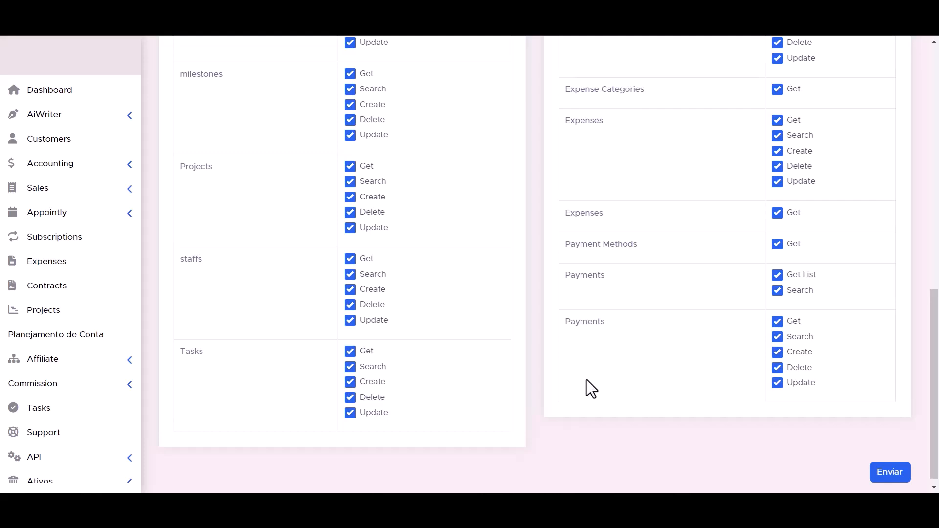
pyautogui.scroll(-1, 586, 379)
pyautogui.click(889, 463)
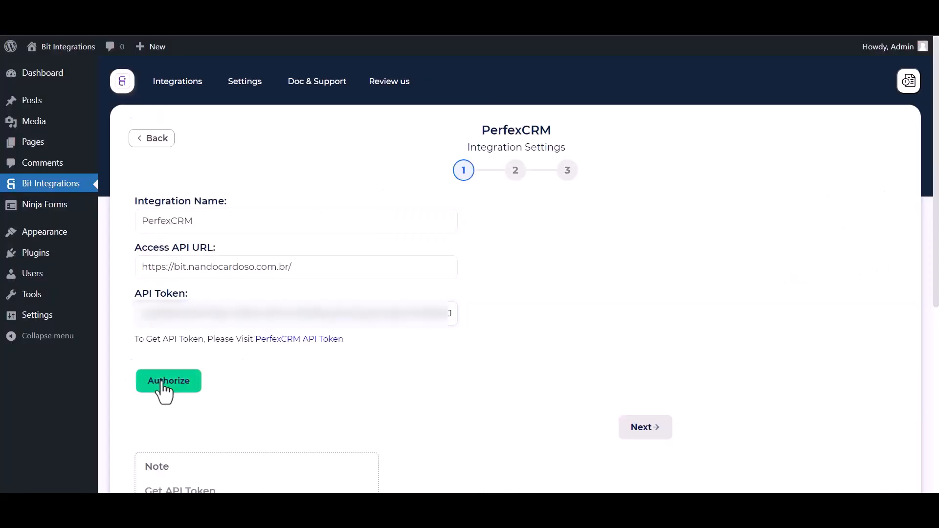
# Authorize the PerfexCRM connection with the token and continue to step 2.
pyautogui.click(163, 384)
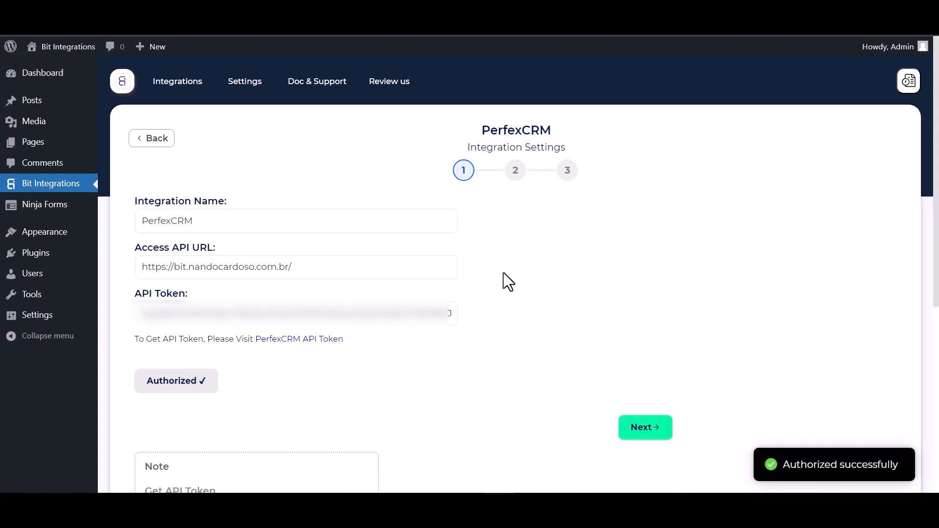
pyautogui.scroll(-1, 558, 294)
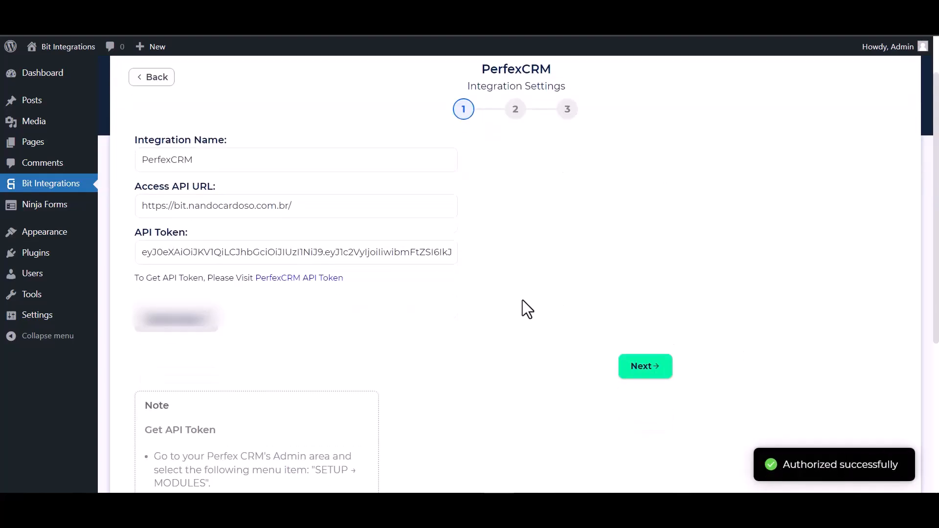
pyautogui.scroll(1, 650, 366)
pyautogui.click(650, 433)
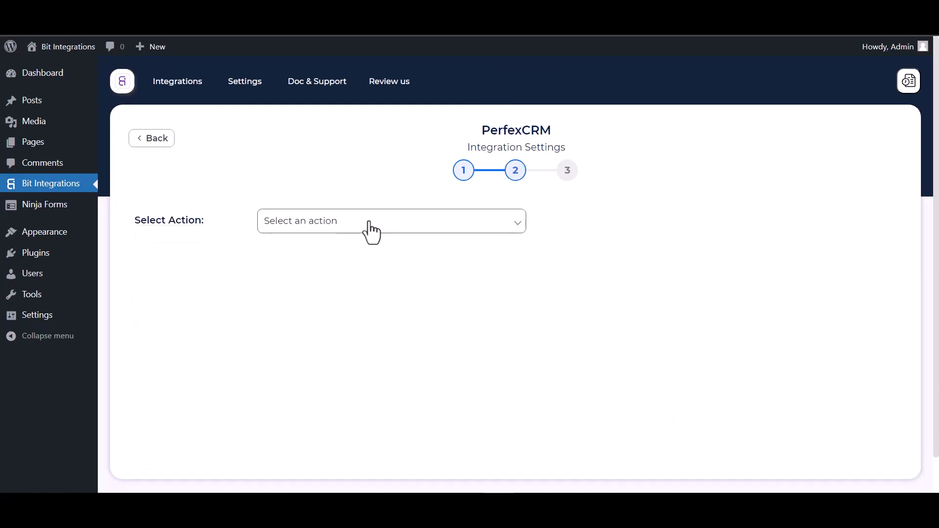
# Set the action to Create Contact under the Bit Integrations customer.
pyautogui.click(370, 229)
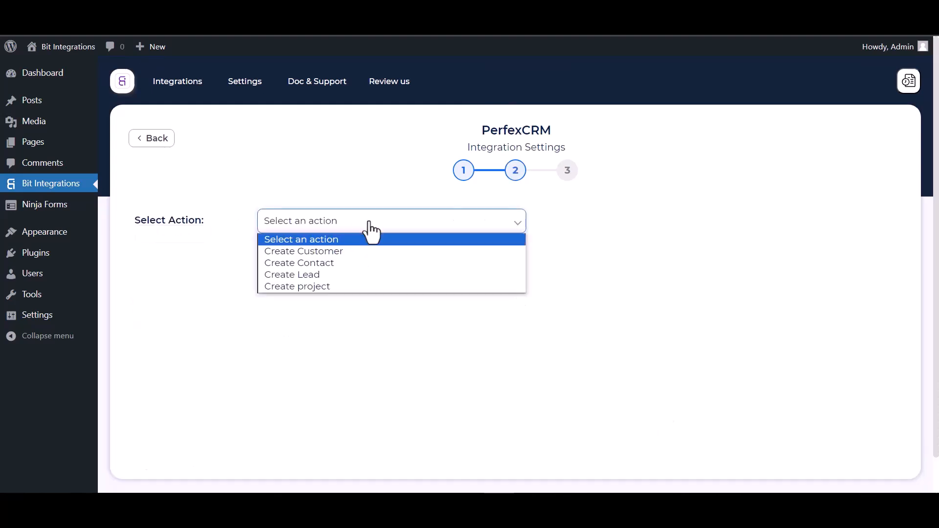
pyautogui.click(322, 267)
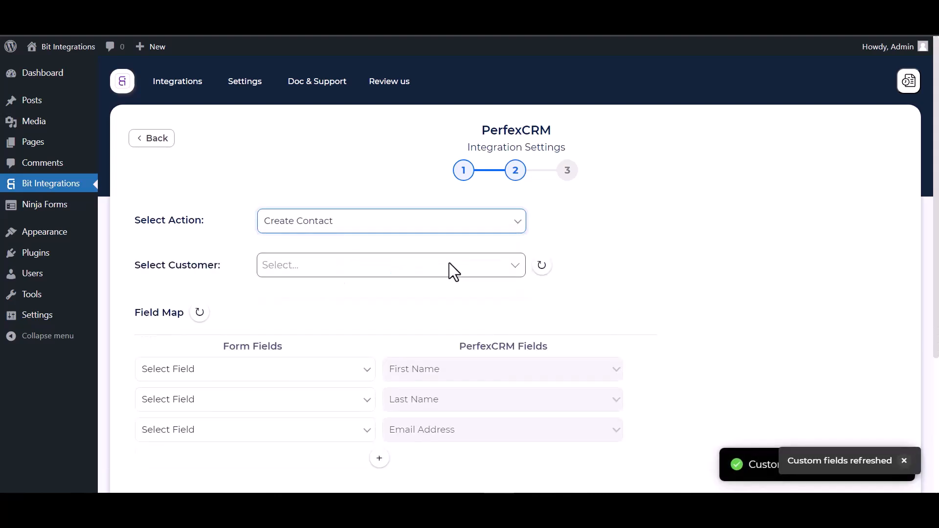
pyautogui.scroll(-1, 450, 294)
pyautogui.click(316, 229)
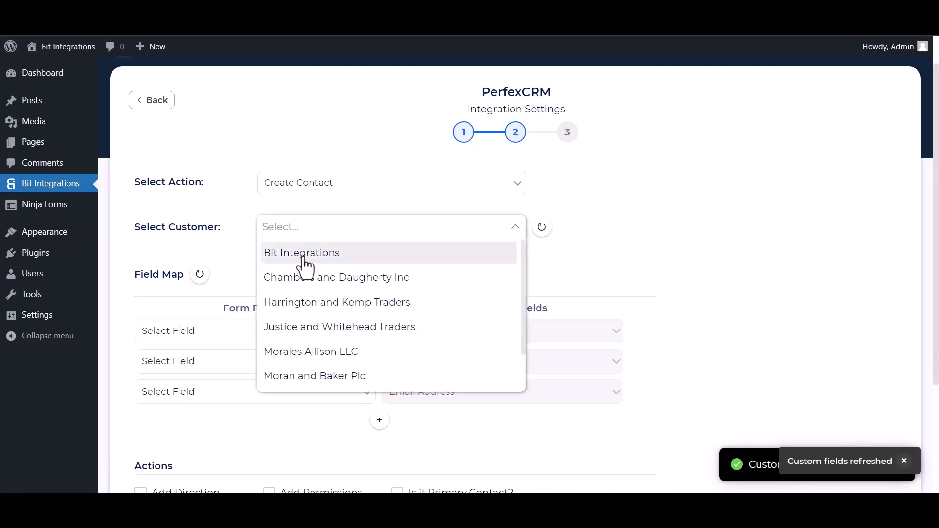
pyautogui.click(304, 264)
pyautogui.scroll(-4, 362, 237)
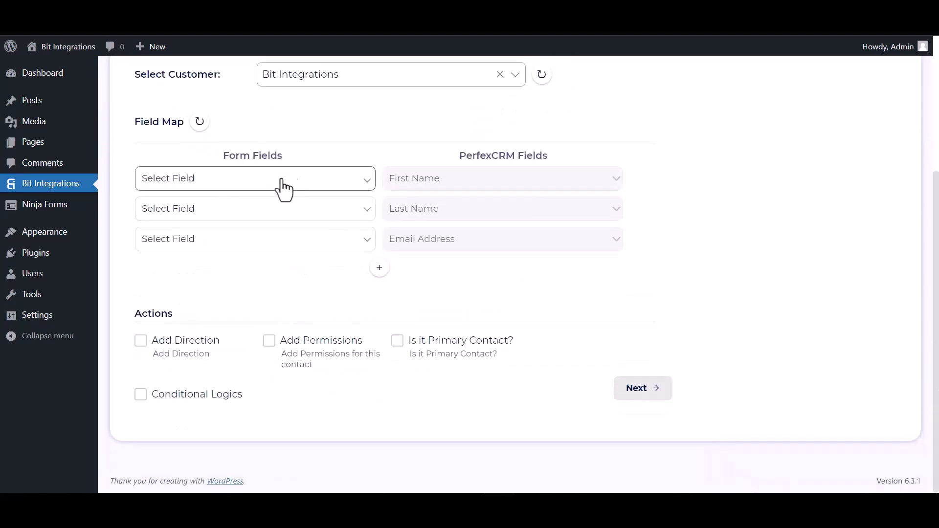
# Map First Name, Last Name, Email to Email Address, and Phone to Phone Number.
pyautogui.click(268, 186)
pyautogui.click(214, 229)
pyautogui.click(267, 218)
pyautogui.click(234, 261)
pyautogui.click(214, 246)
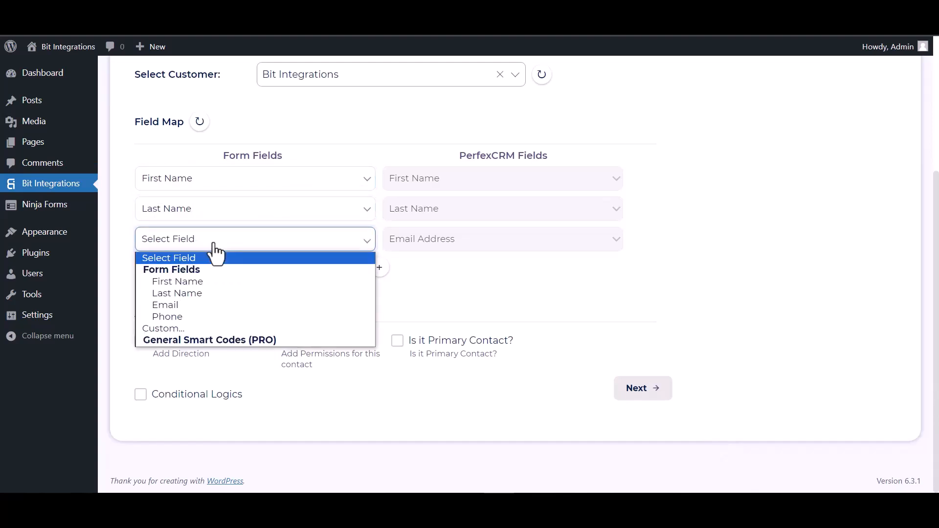
pyautogui.click(193, 306)
pyautogui.click(379, 268)
pyautogui.click(411, 274)
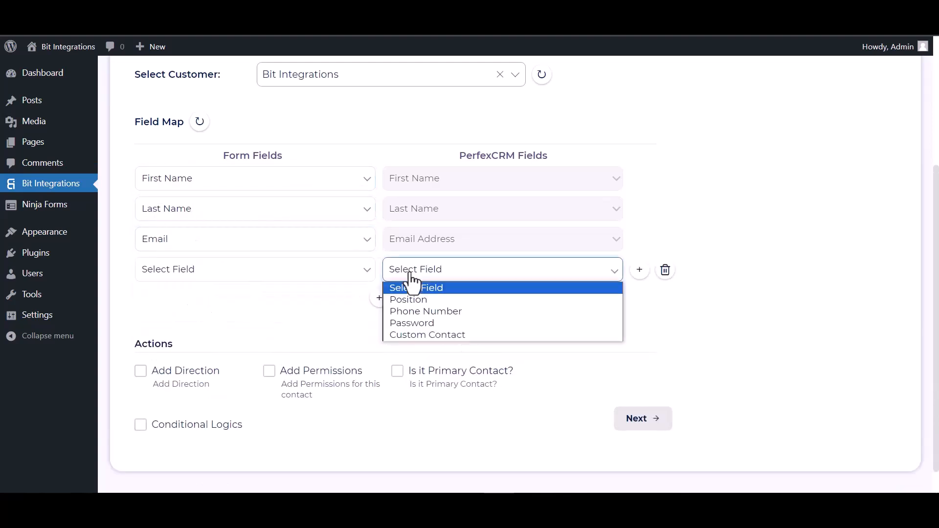
pyautogui.click(406, 310)
pyautogui.click(293, 274)
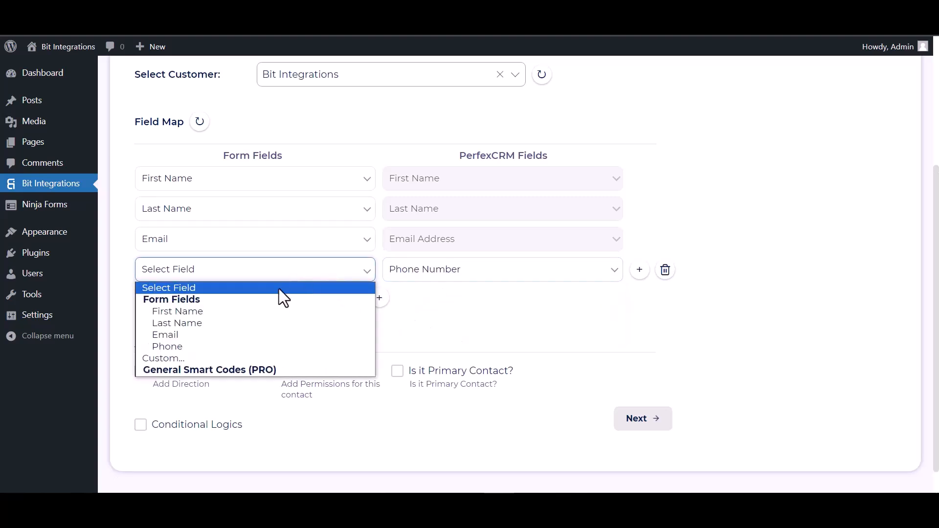
pyautogui.click(184, 346)
pyautogui.scroll(-1, 383, 275)
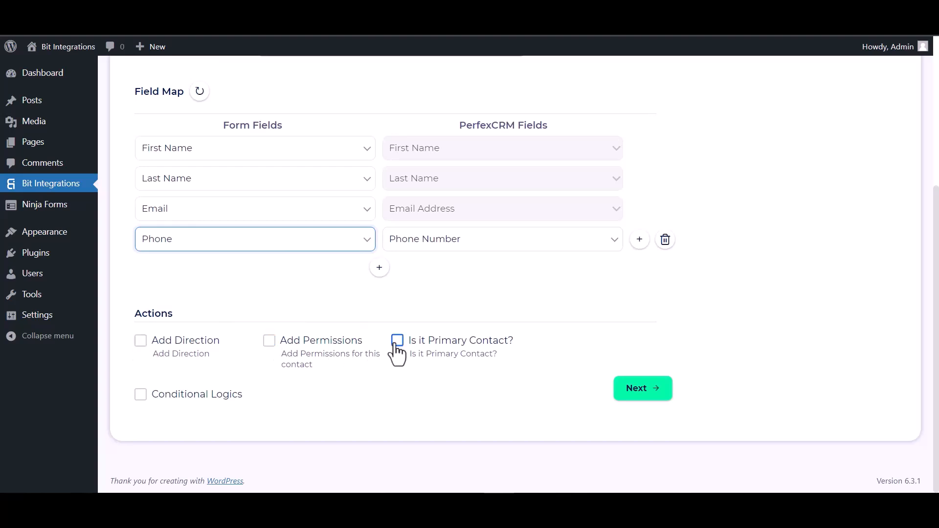
pyautogui.click(141, 394)
pyautogui.scroll(-3, 348, 341)
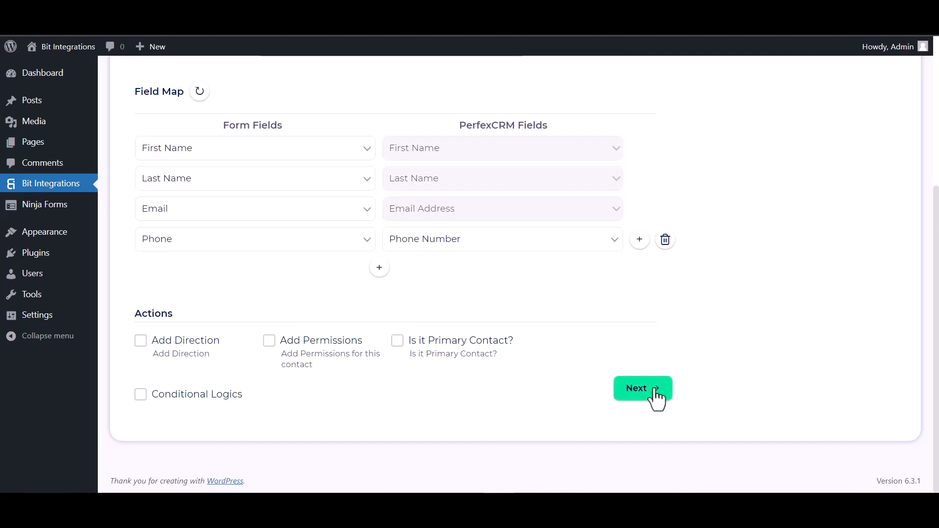
# Finish and save the integration, then submit the form with Bit Integrations names, an e-mail and phone.
pyautogui.click(648, 390)
pyautogui.click(523, 237)
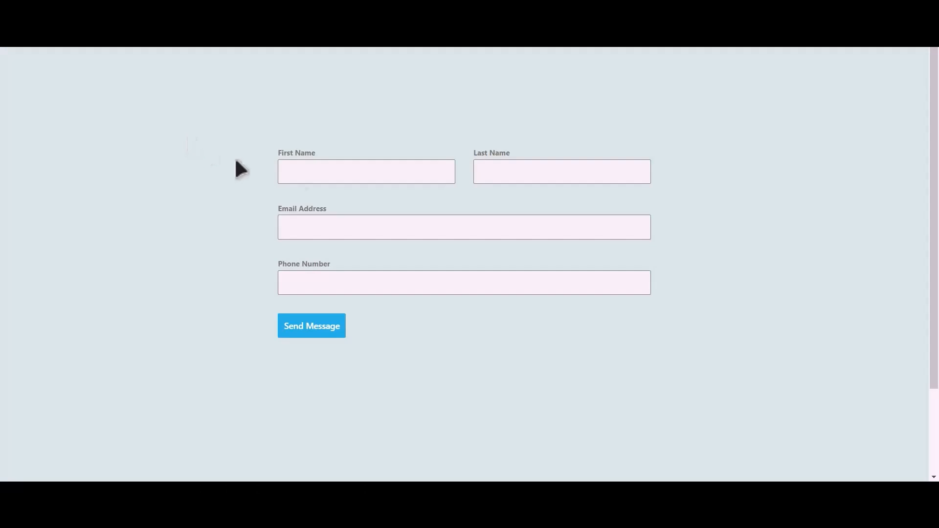
pyautogui.click(381, 174)
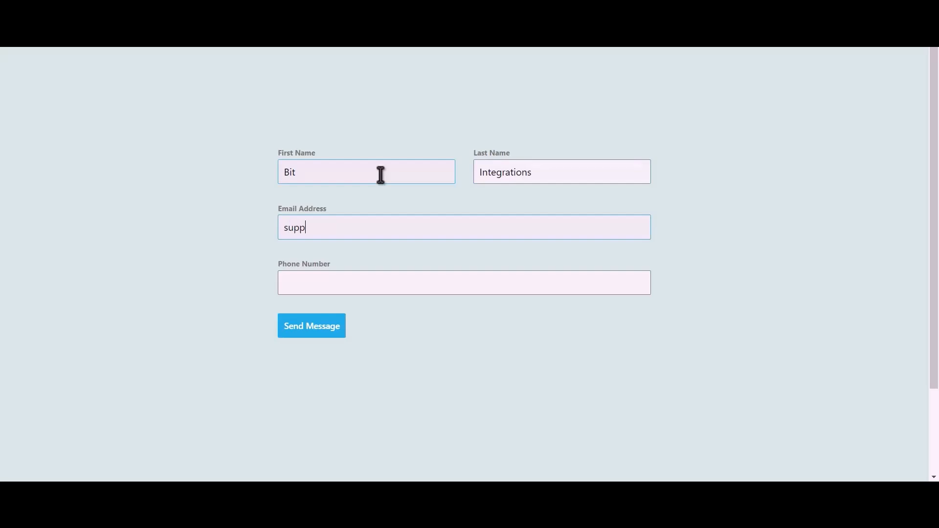
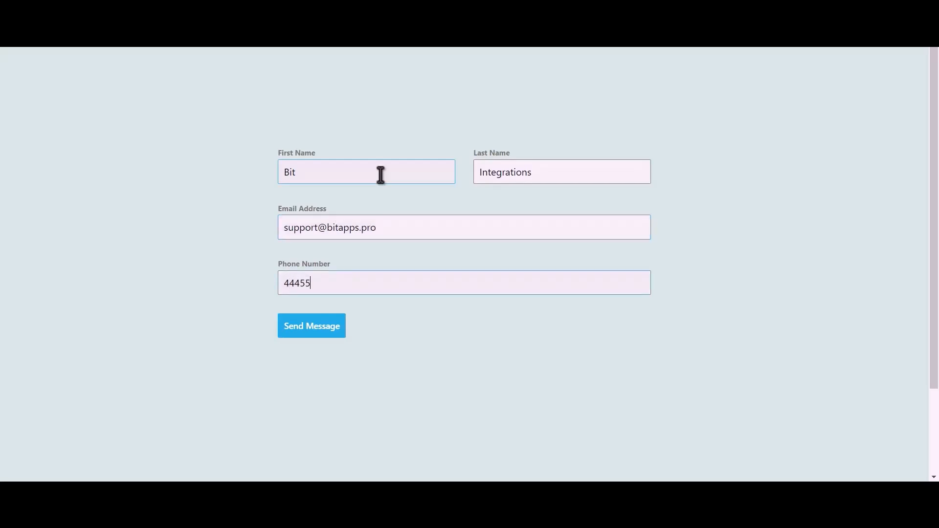
pyautogui.click(322, 330)
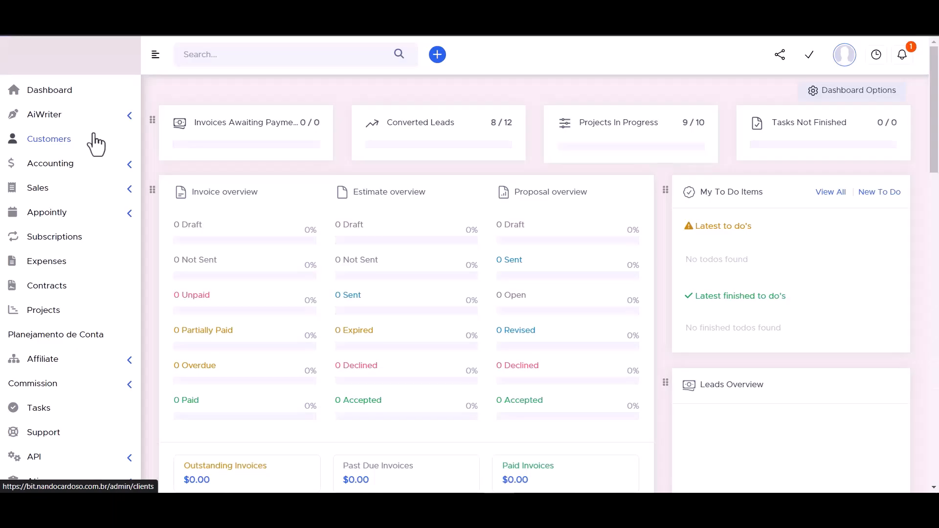
# Open the Bit Integrations customer's Contacts tab and view the new contact's details.
pyautogui.click(57, 137)
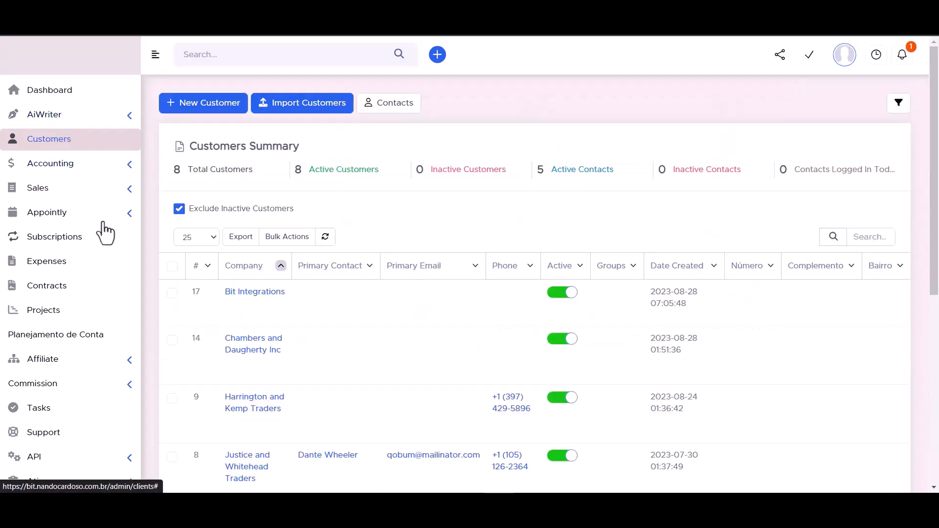
pyautogui.moveTo(241, 301)
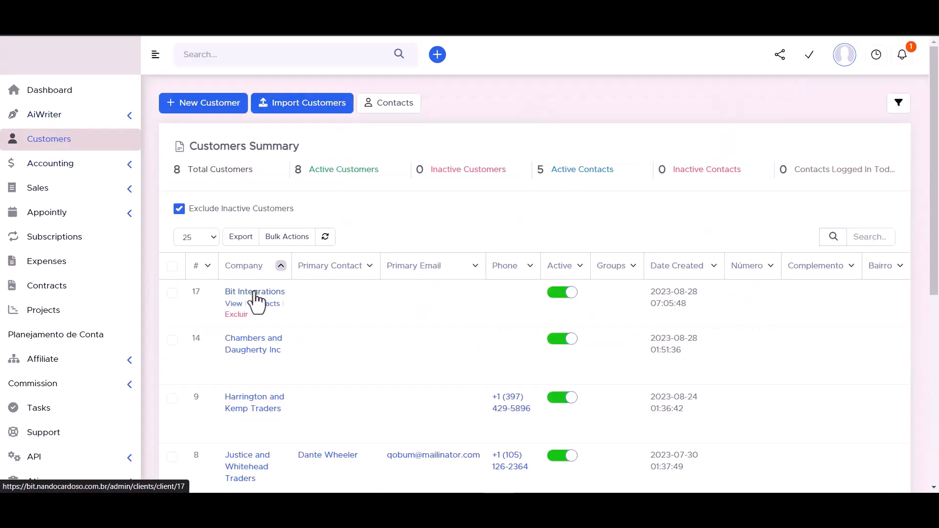
pyautogui.click(255, 293)
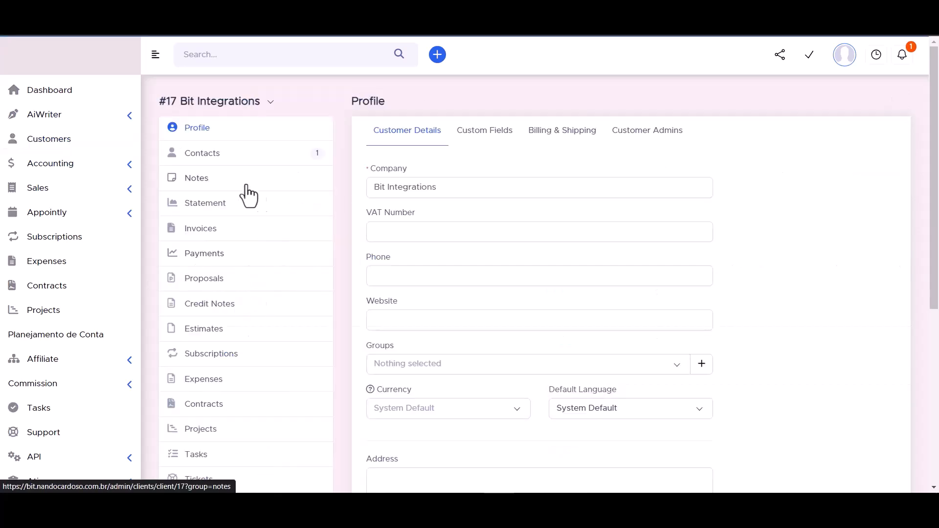
pyautogui.click(201, 154)
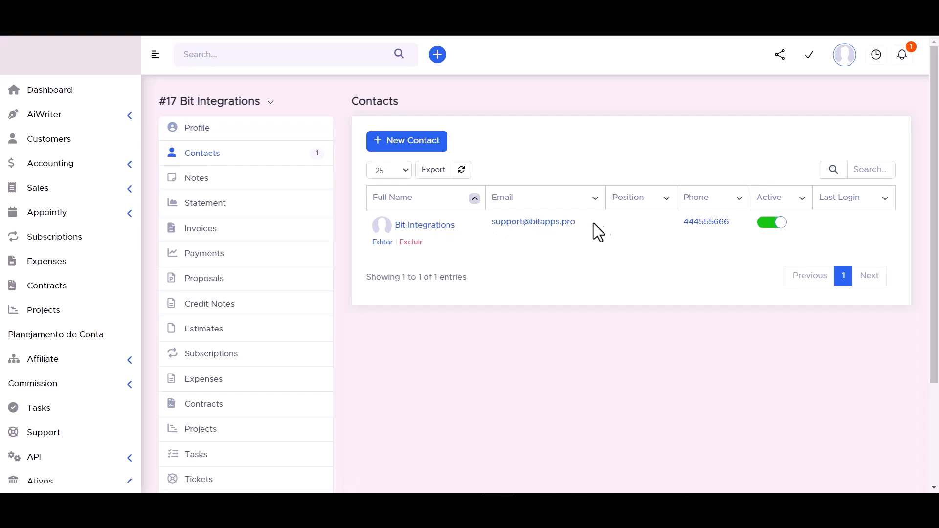
pyautogui.click(425, 226)
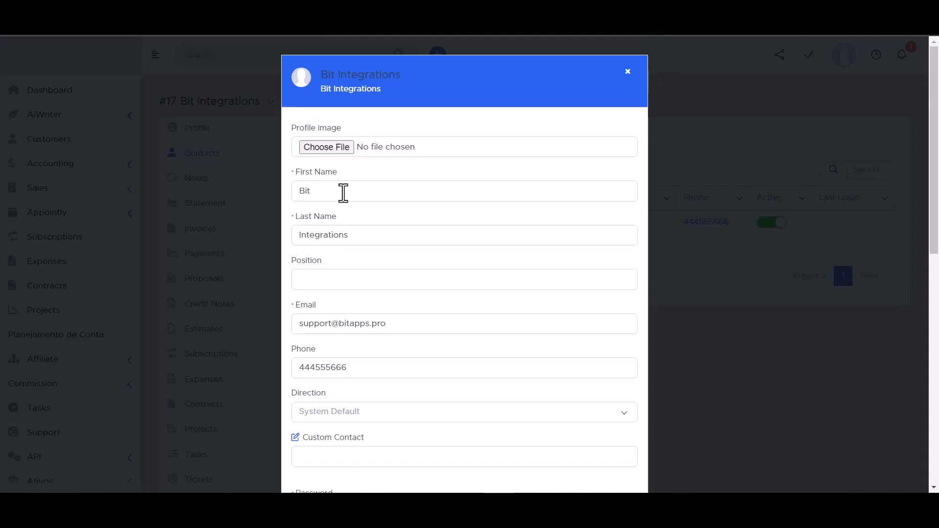
pyautogui.scroll(-3, 333, 220)
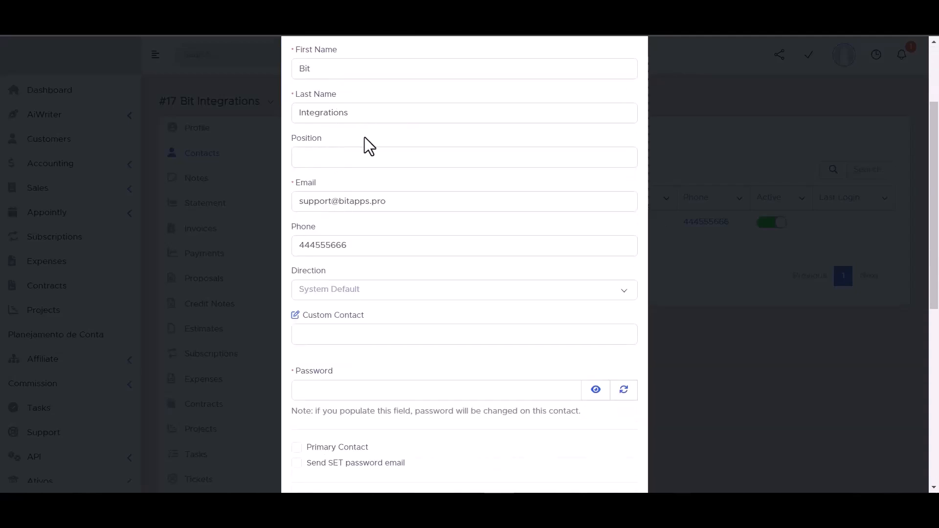